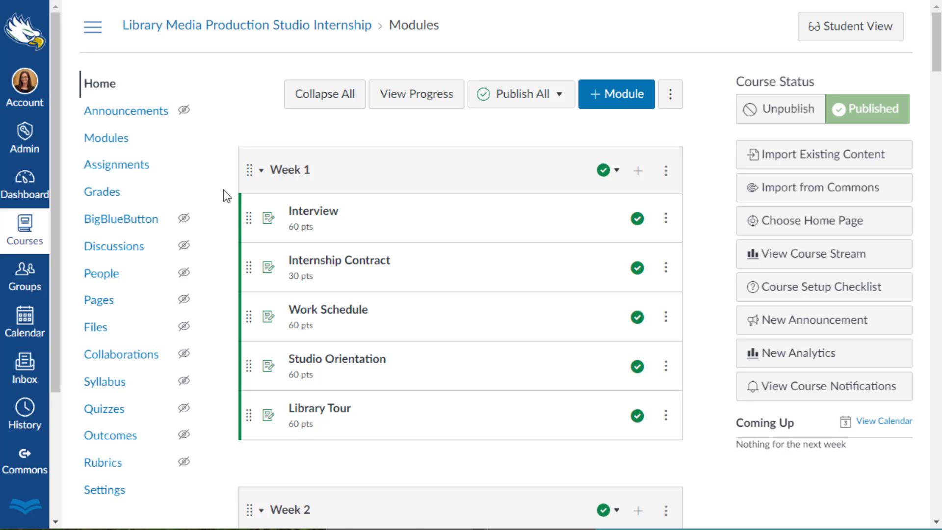
Enable Reading Lists in the course's navigation settings and save the change.
scroll(223, 190, down, 3)
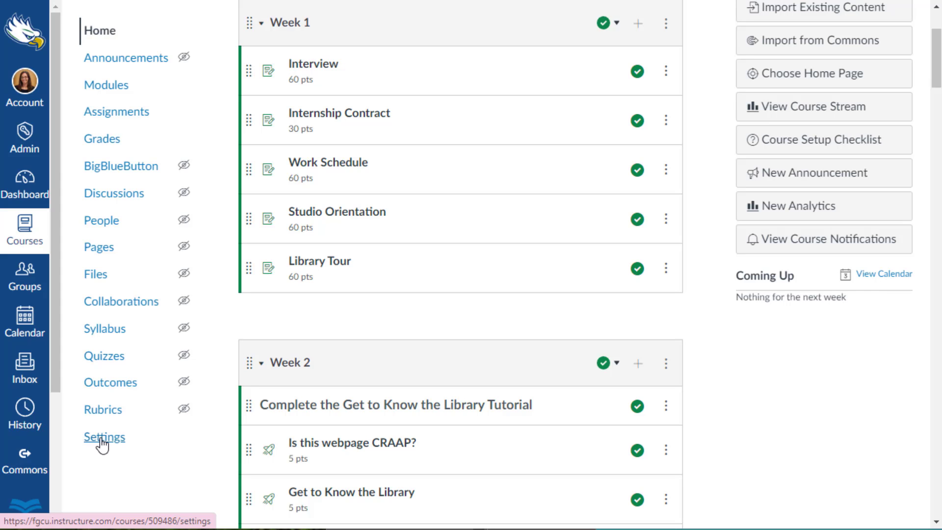
click(102, 444)
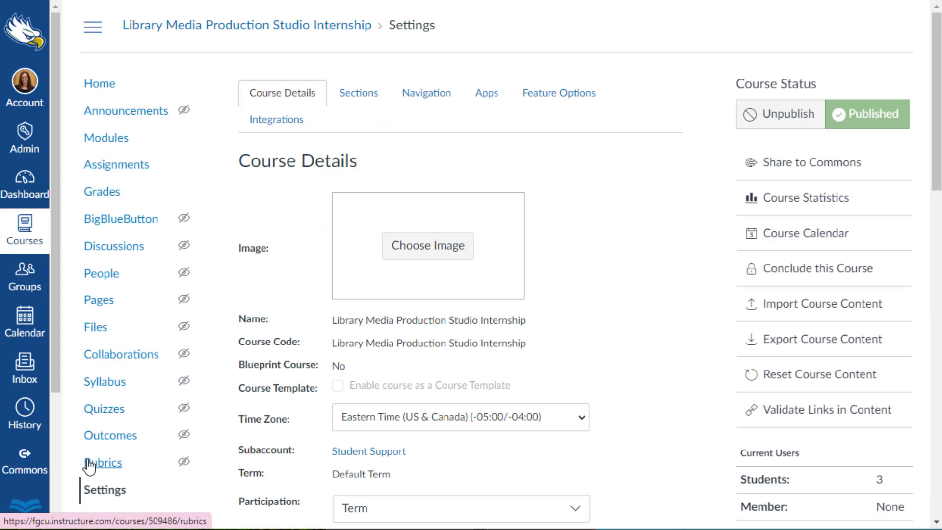
click(426, 101)
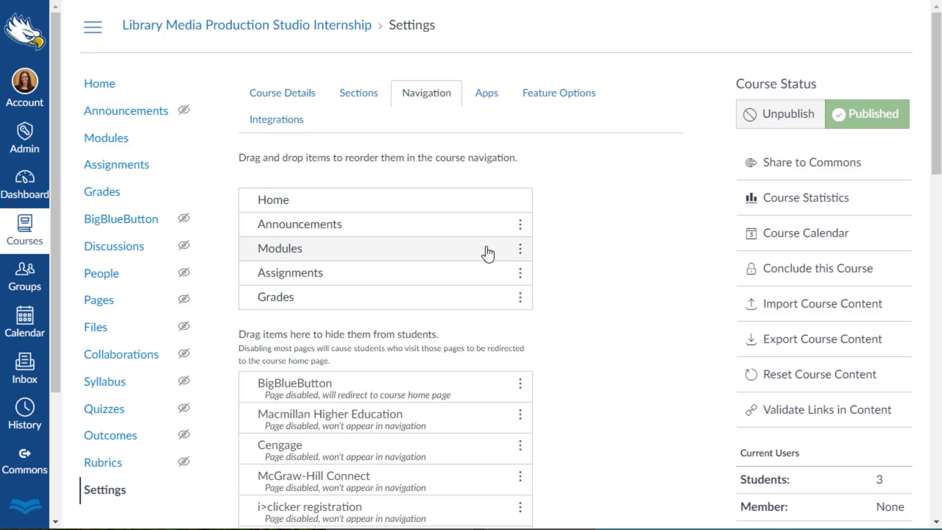
scroll(487, 253, down, 15)
scroll(493, 284, down, 5)
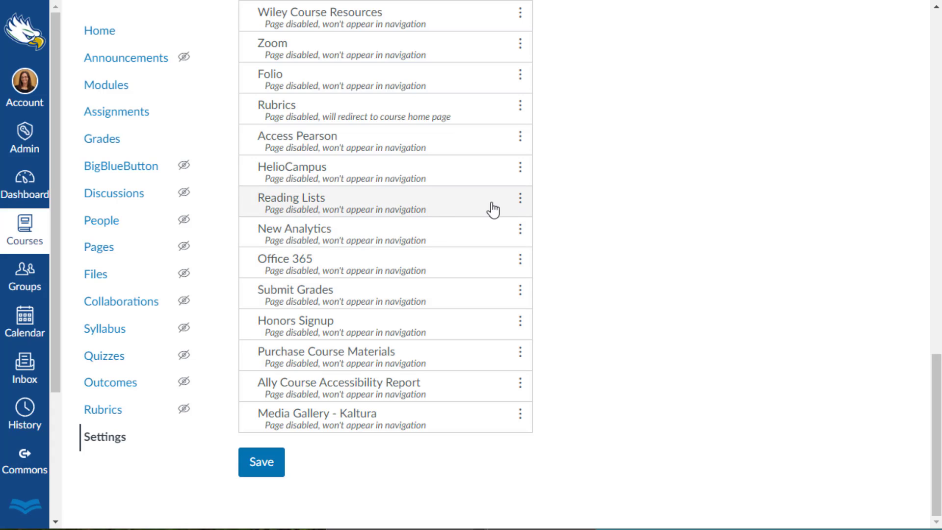
click(520, 205)
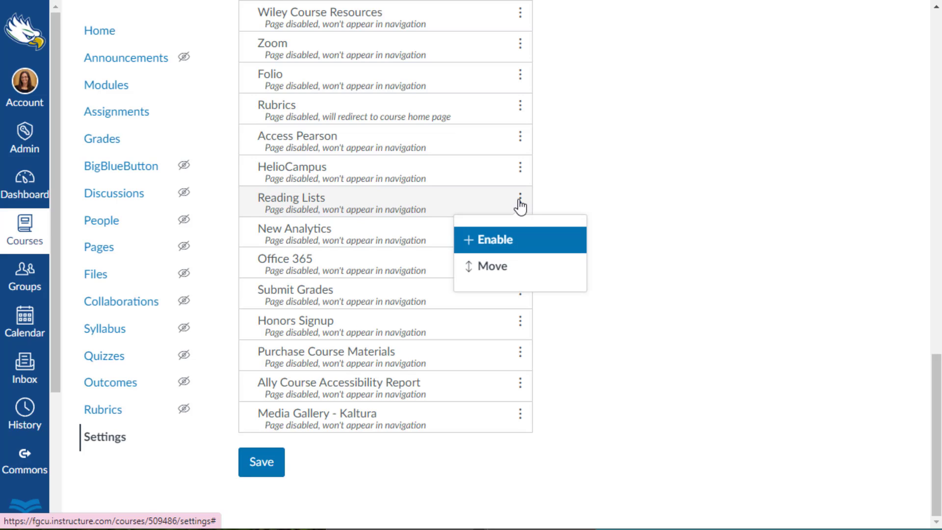
click(486, 240)
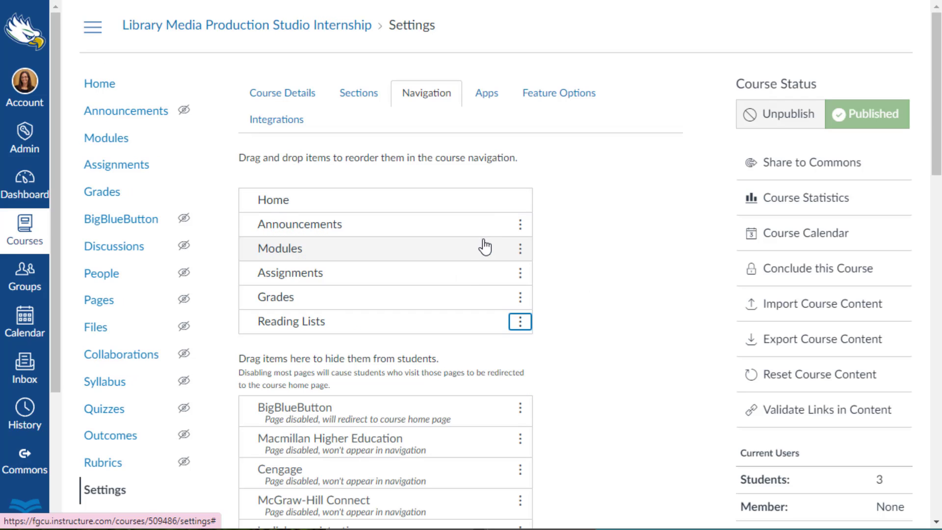
scroll(563, 323, down, 15)
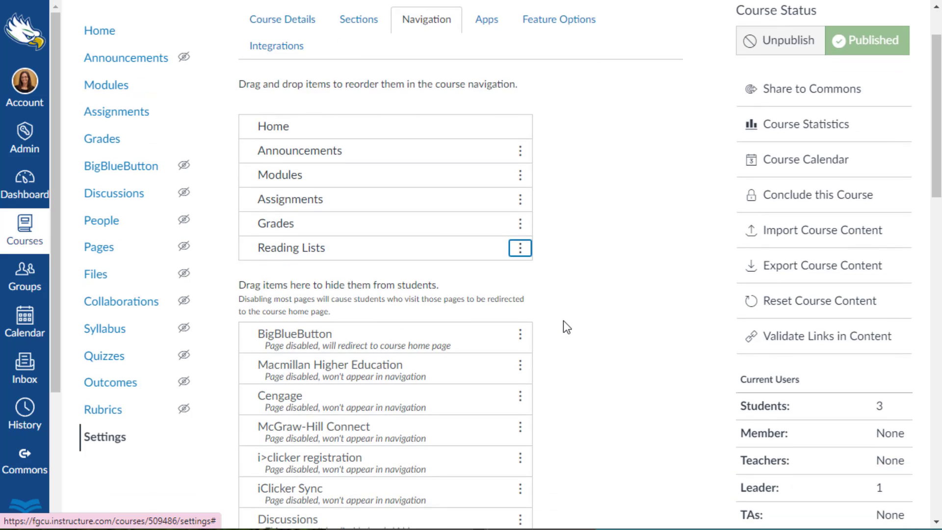
scroll(565, 322, down, 6)
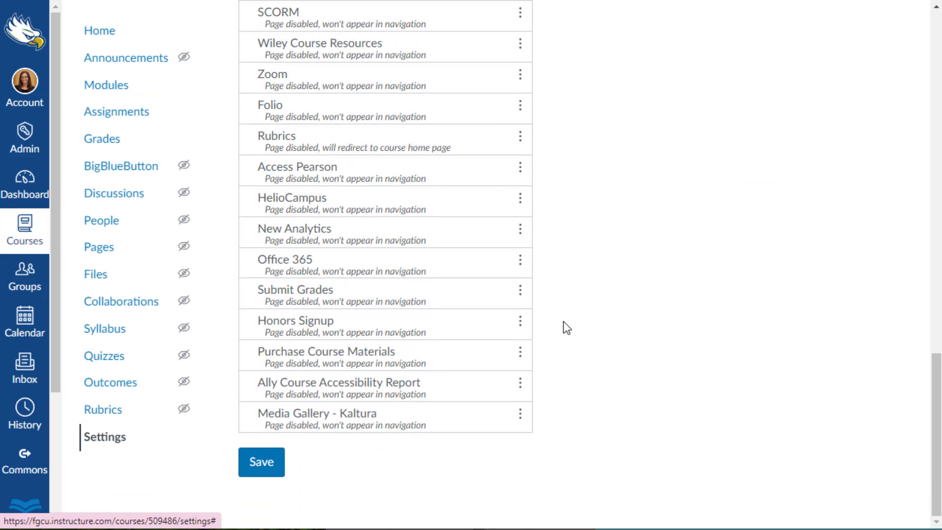
click(264, 467)
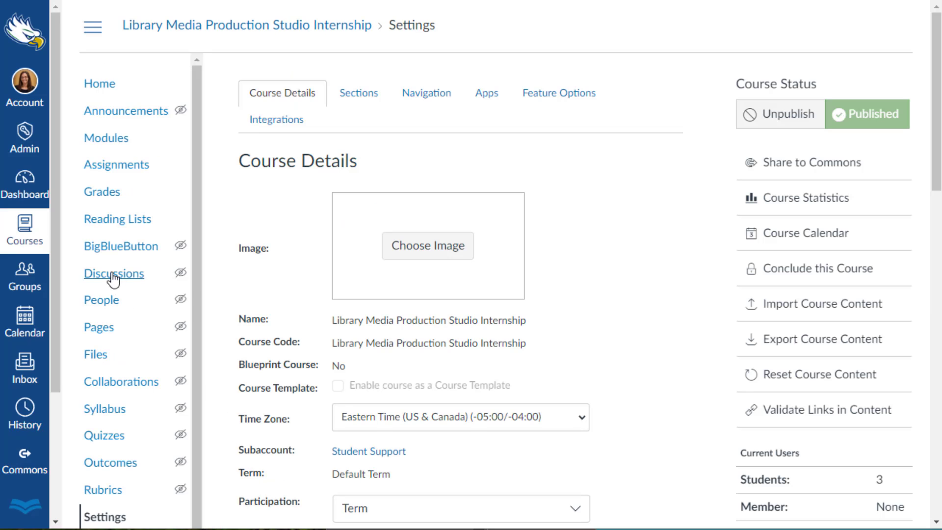
Open the course's Reading Lists page and link the course to the existing Media Production Studio list.
click(124, 228)
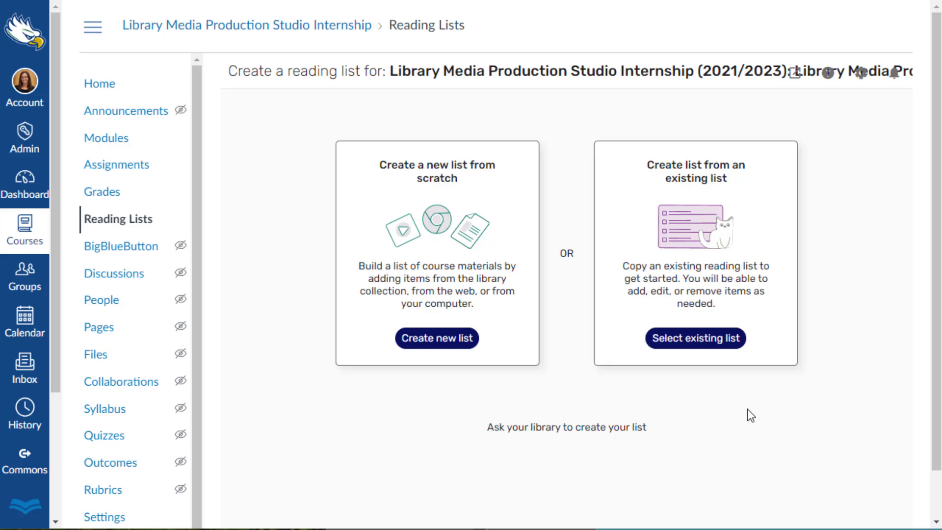
click(697, 348)
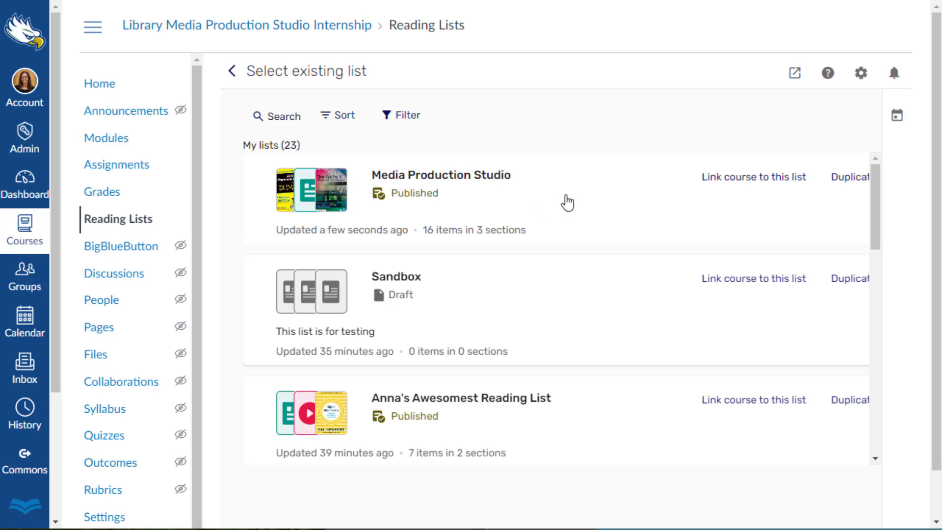
scroll(686, 353, down, 2)
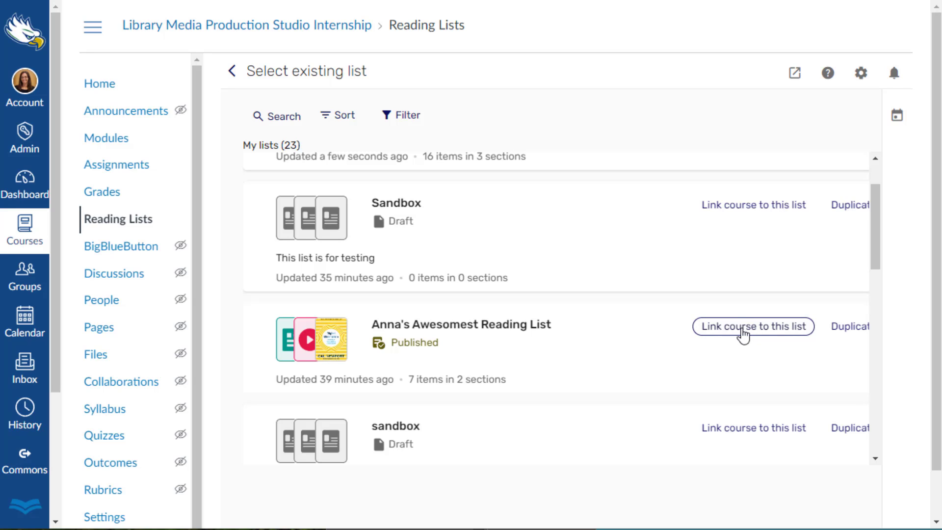
scroll(743, 336, up, 2)
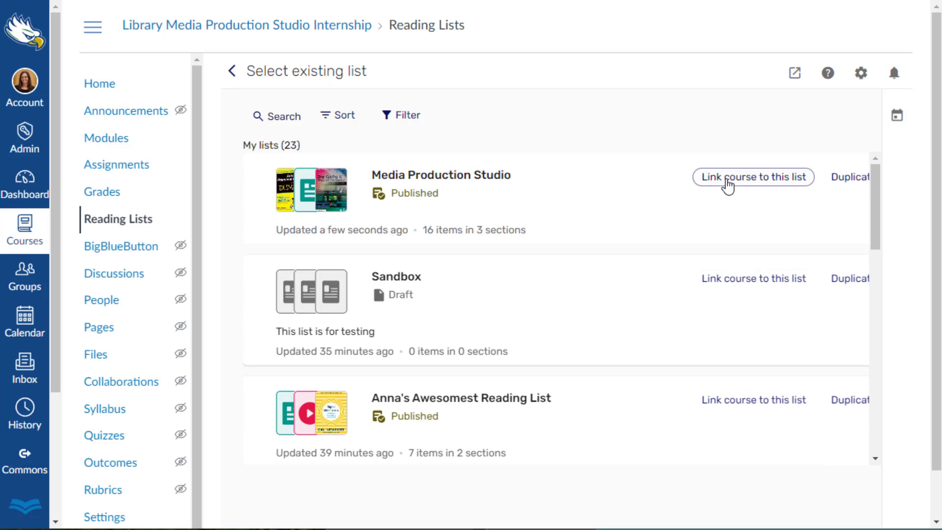
click(727, 182)
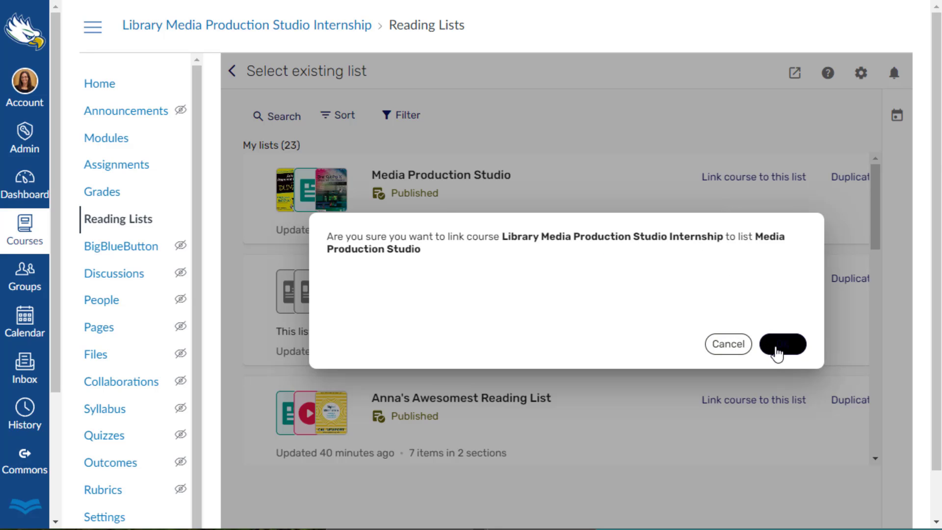
click(782, 344)
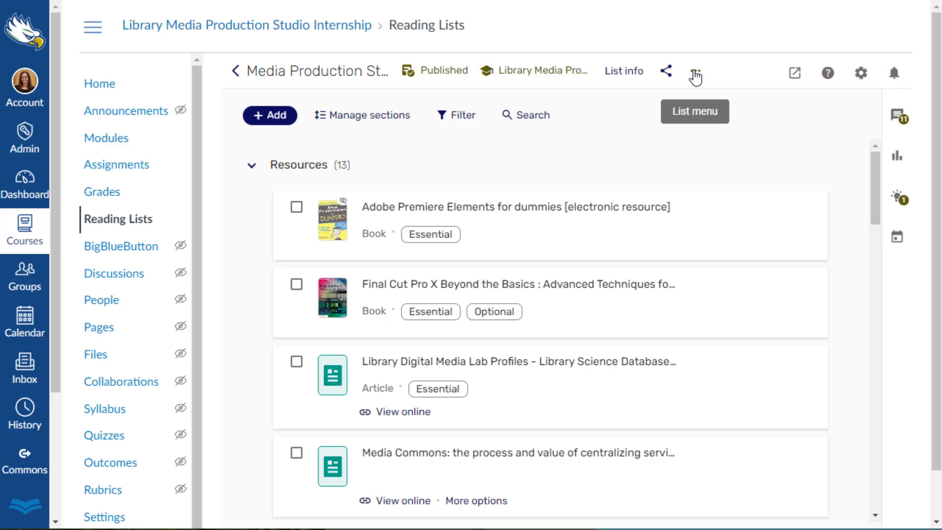
Remove the Library Media Production Studio Internship course link from the Media Production Studio list.
click(695, 77)
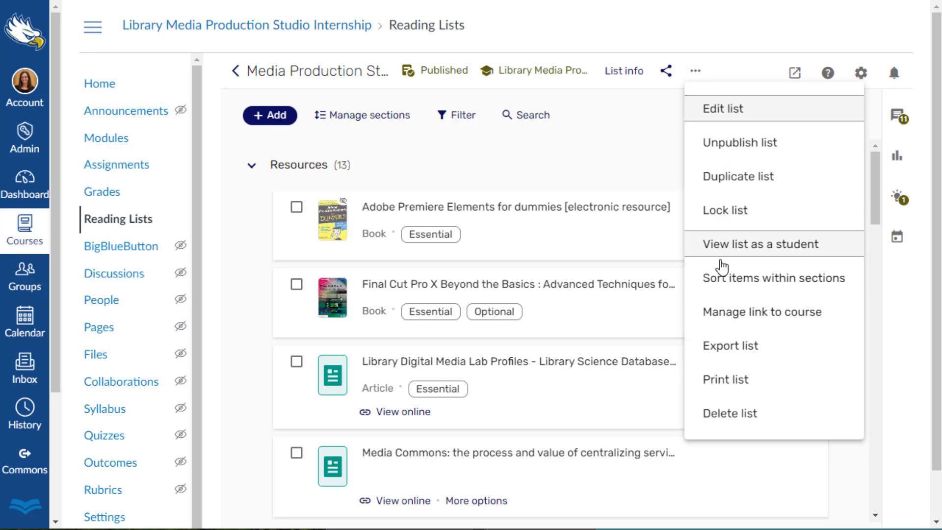
click(718, 314)
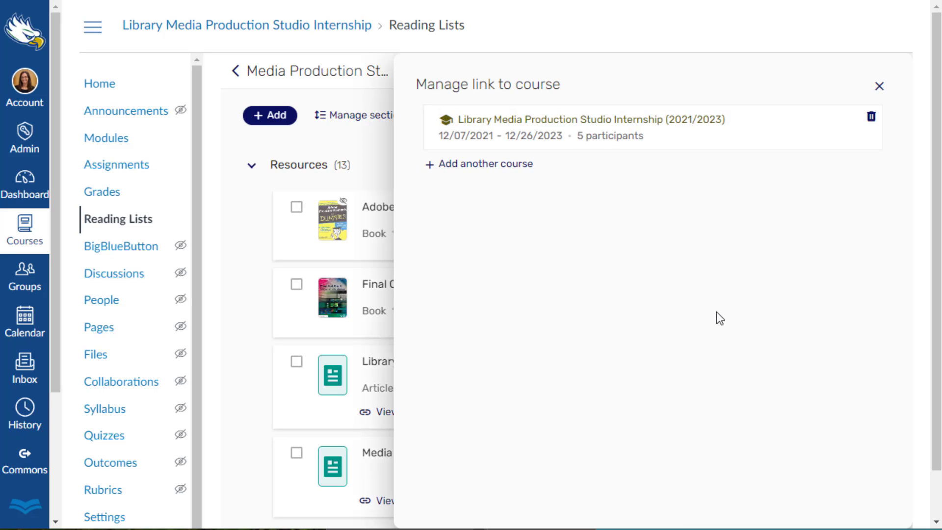
click(872, 122)
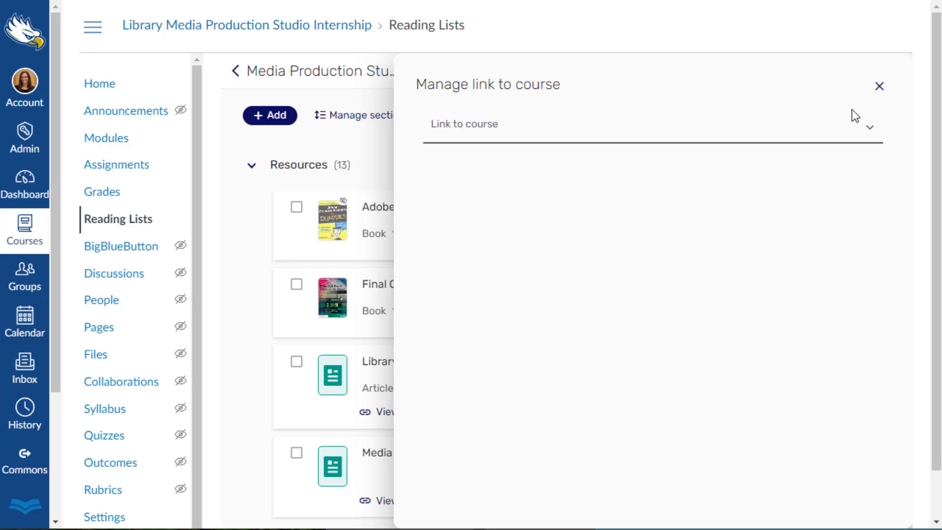
click(879, 87)
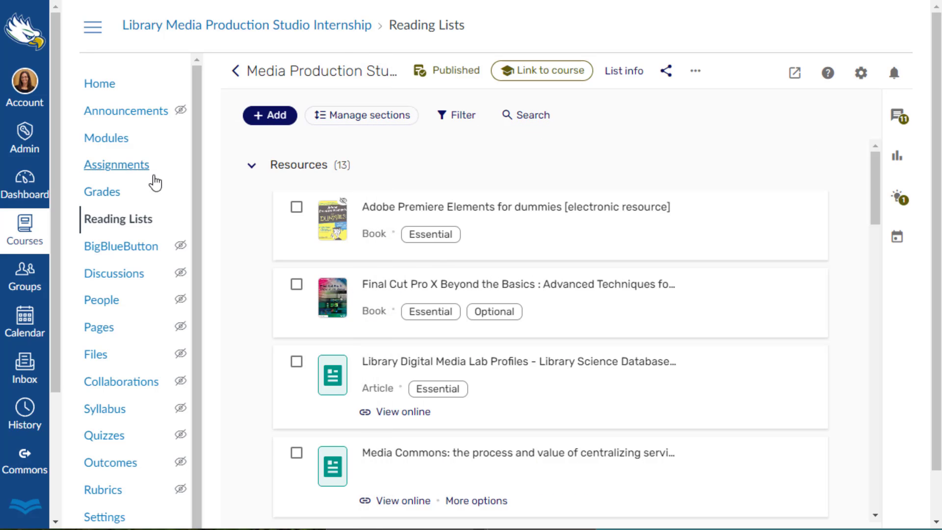
Reopen the course's Reading Lists page and start creating a new list from scratch.
click(142, 224)
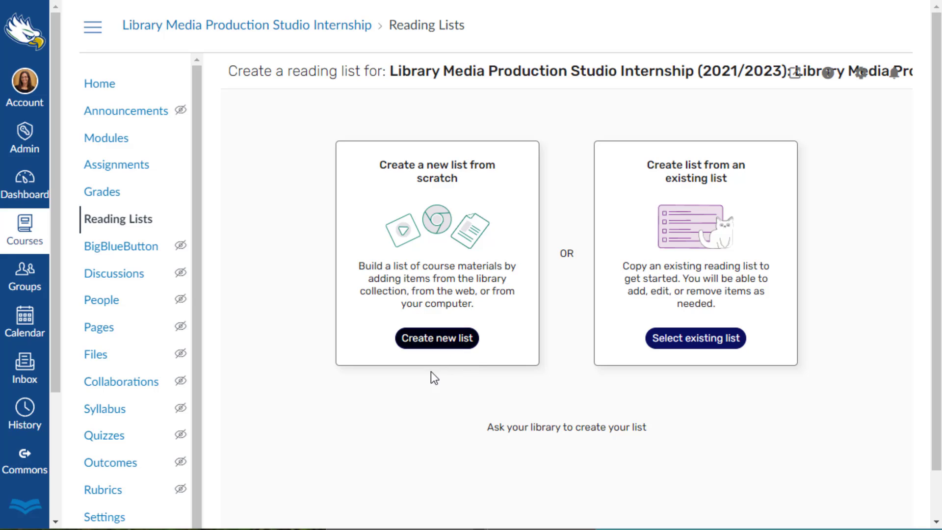
click(431, 339)
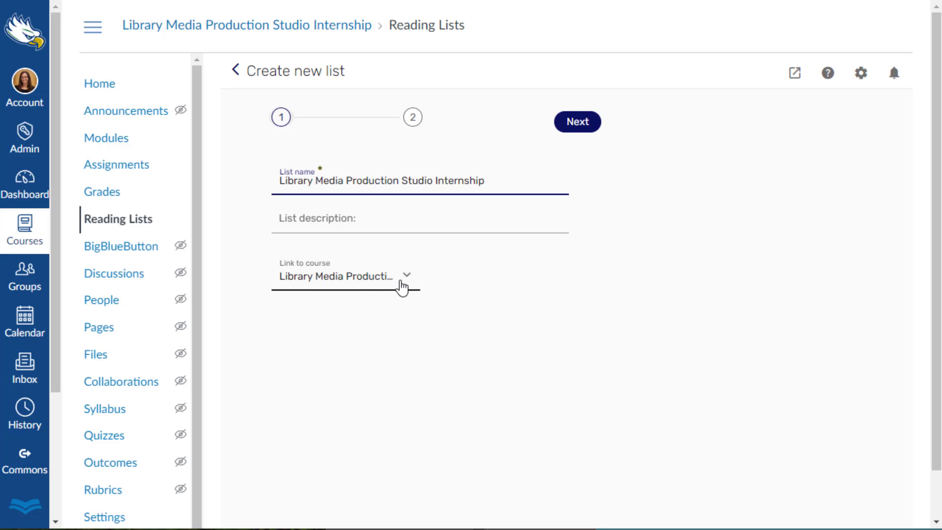
click(407, 279)
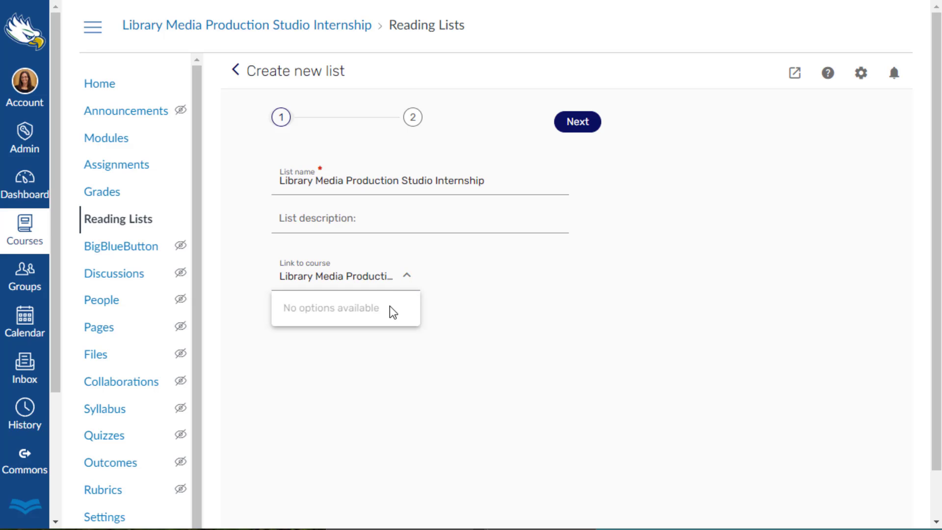
click(412, 278)
drag(346, 276, 421, 284)
key(BackSpace)
key(BackSpace)
click(408, 279)
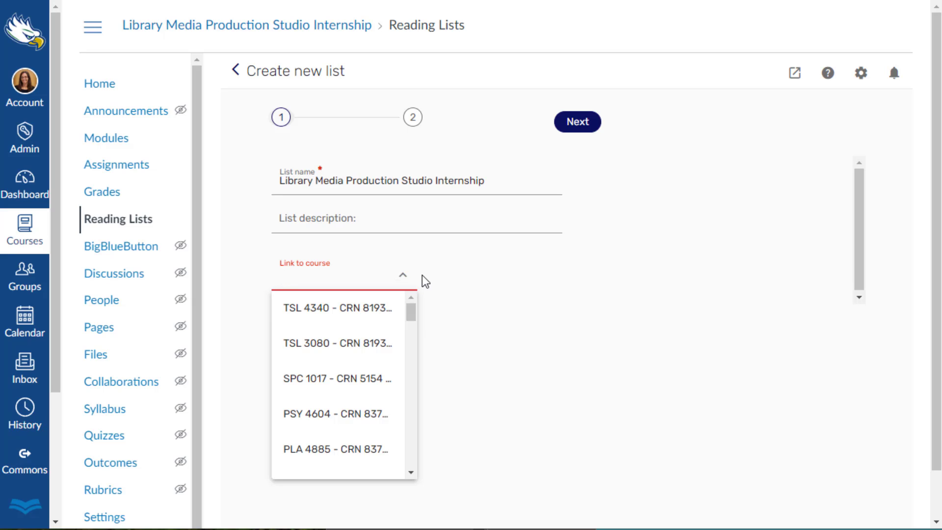
click(427, 281)
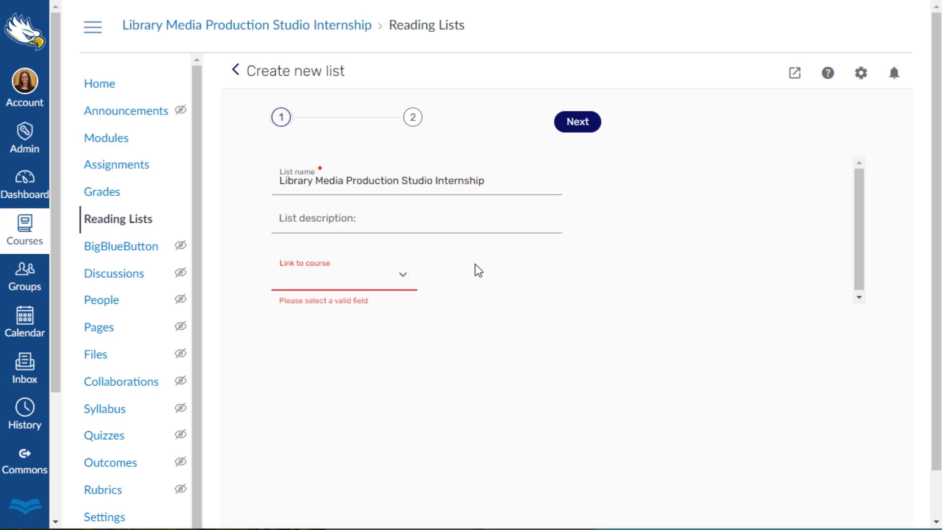
click(575, 126)
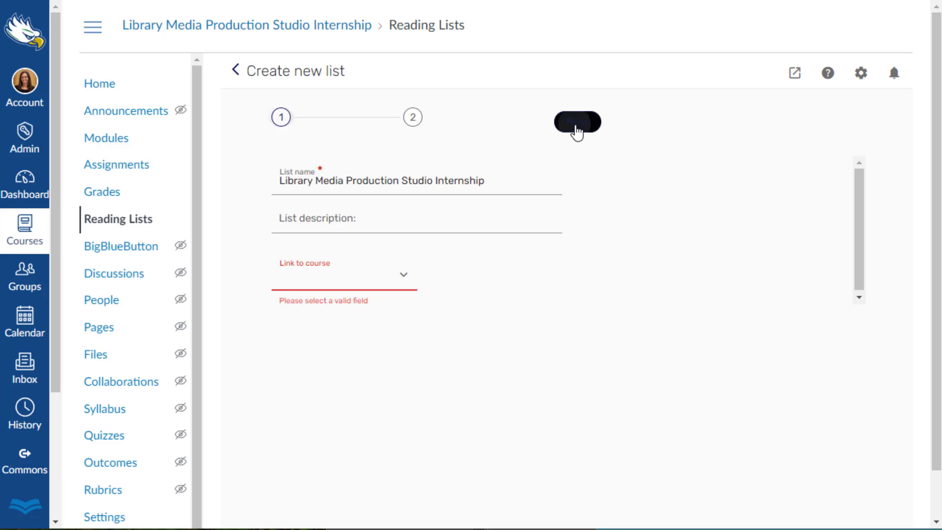
click(396, 268)
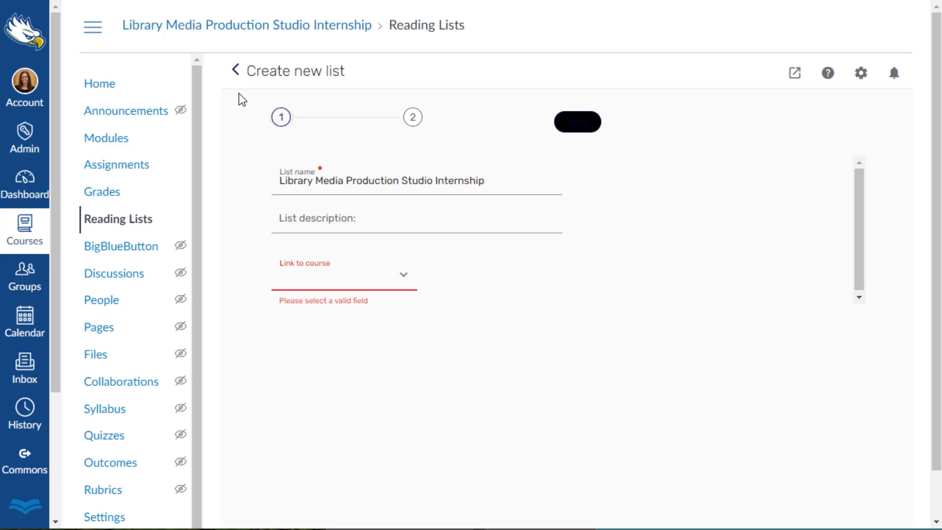
click(235, 71)
click(460, 346)
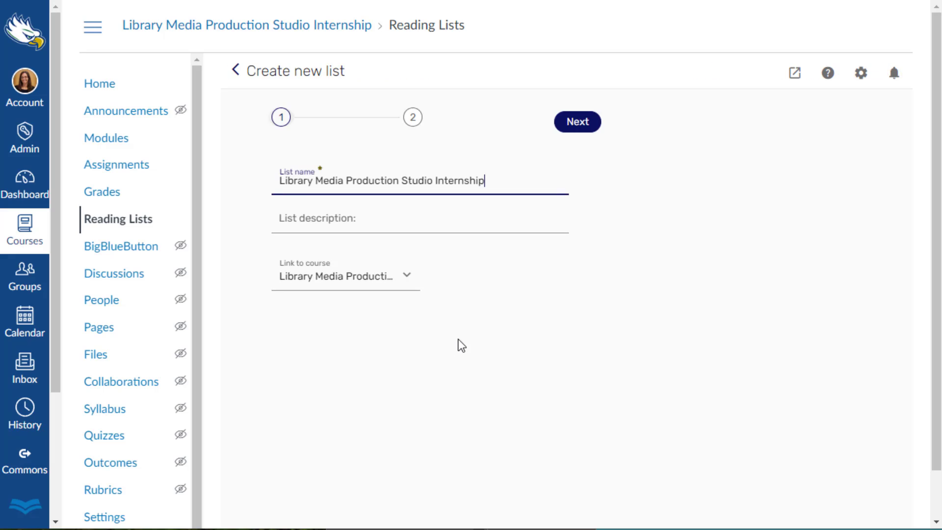
Organize the new Library Media Production Studio Internship list by Weeks with 15 sections and create it.
click(587, 126)
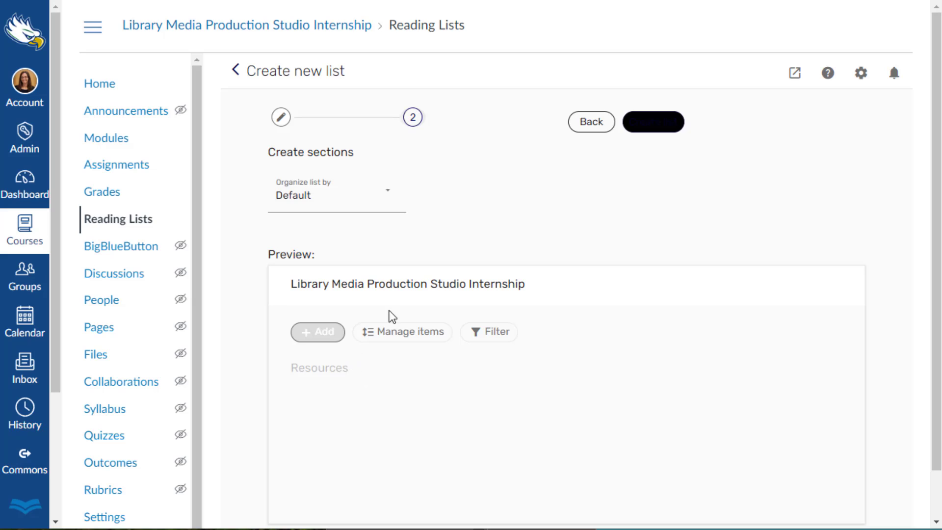
click(385, 205)
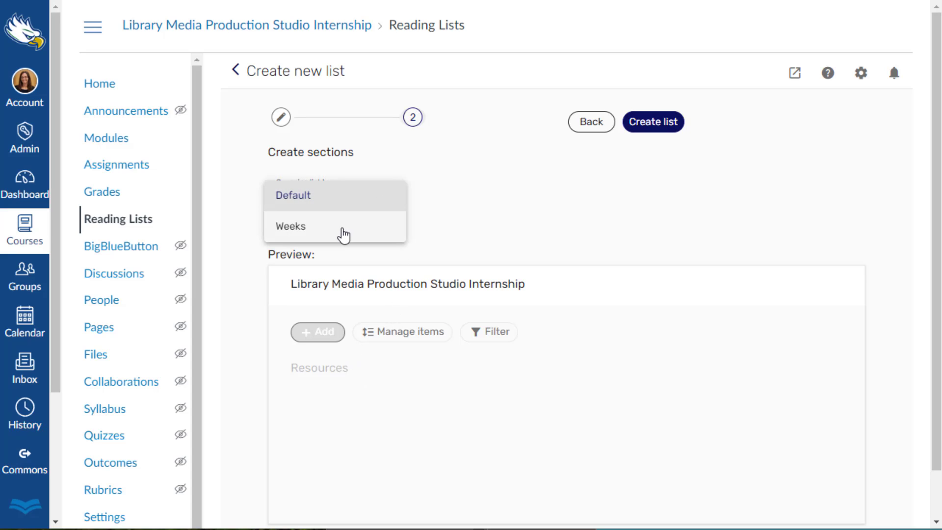
click(343, 234)
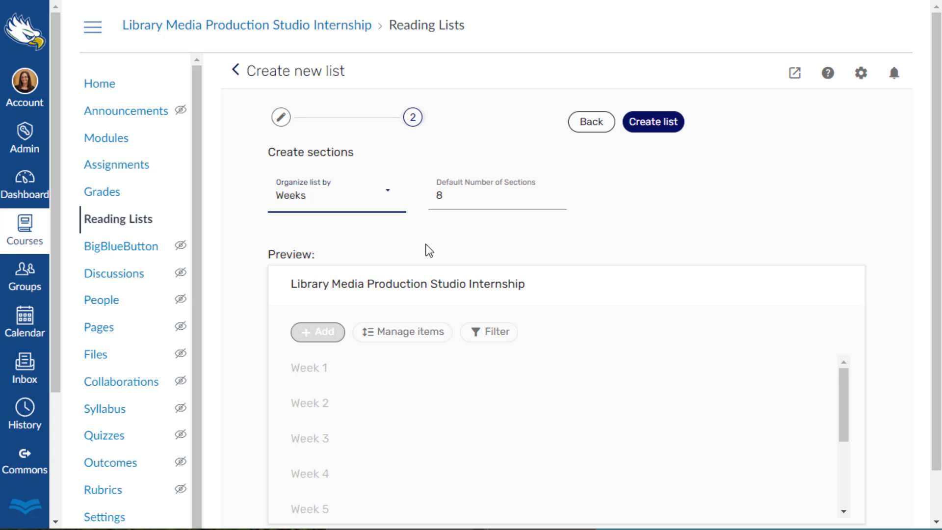
double_click(431, 196)
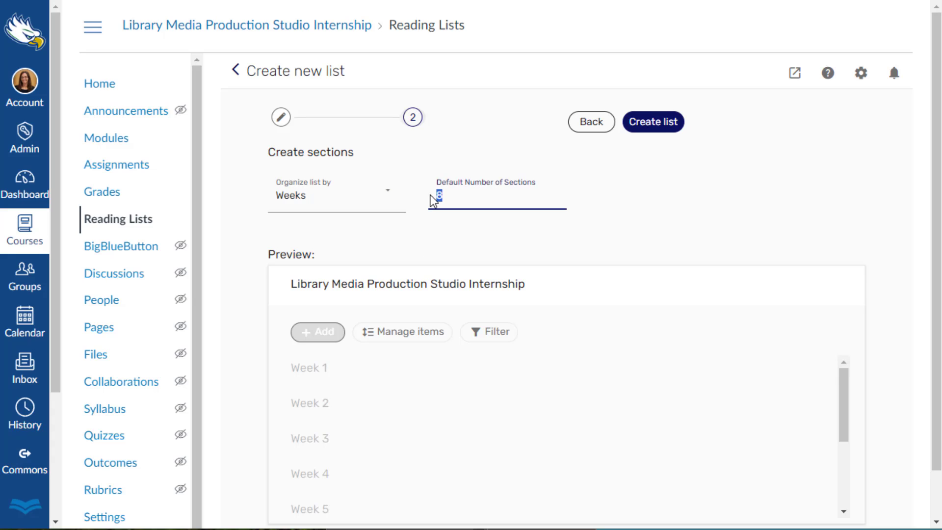
text(15)
scroll(426, 306, down, 1)
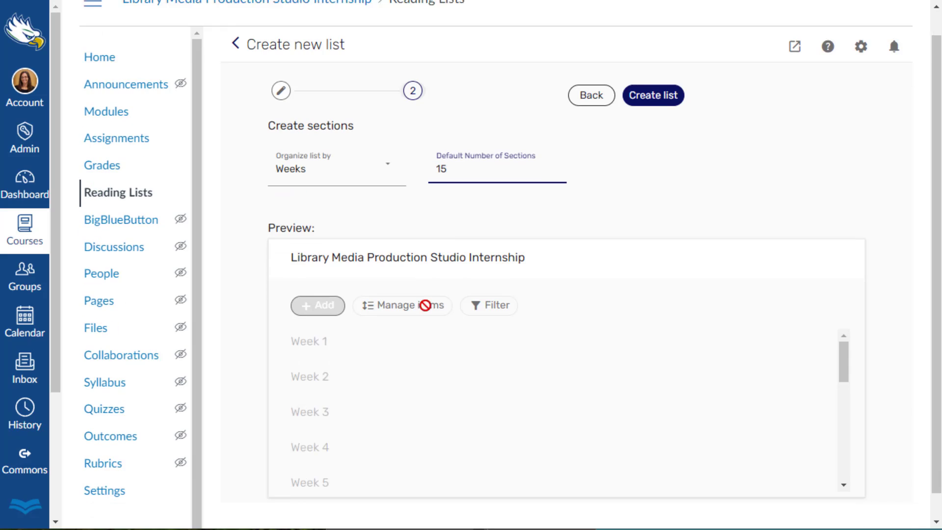
scroll(319, 348, down, 2)
scroll(328, 368, down, 6)
scroll(423, 314, up, 6)
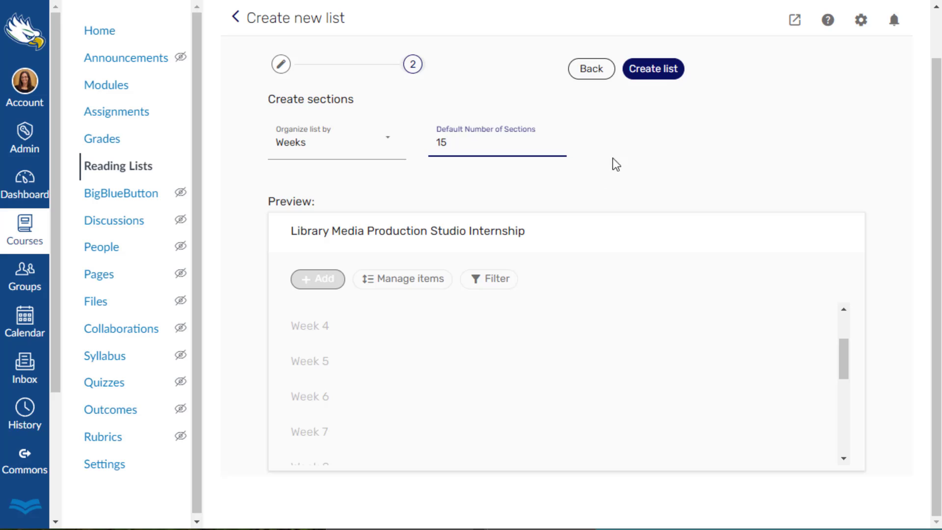
click(658, 76)
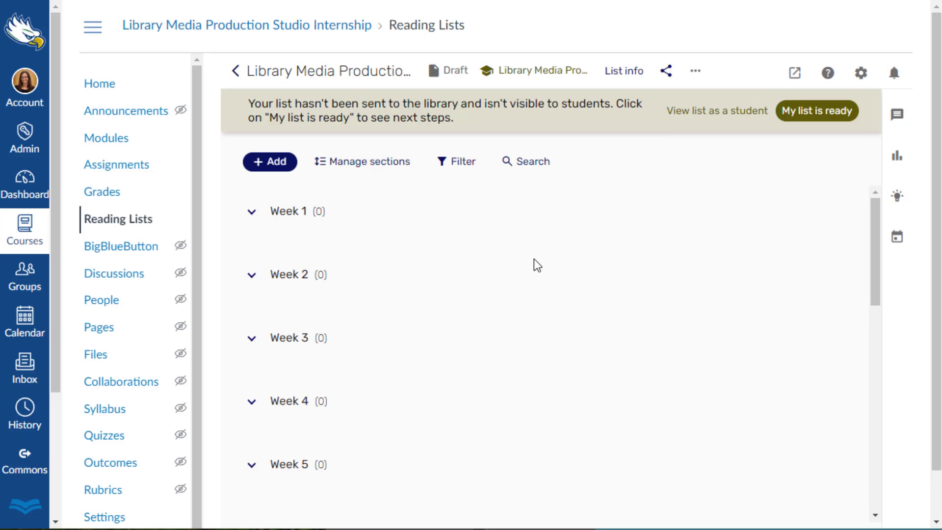
scroll(378, 242, down, 3)
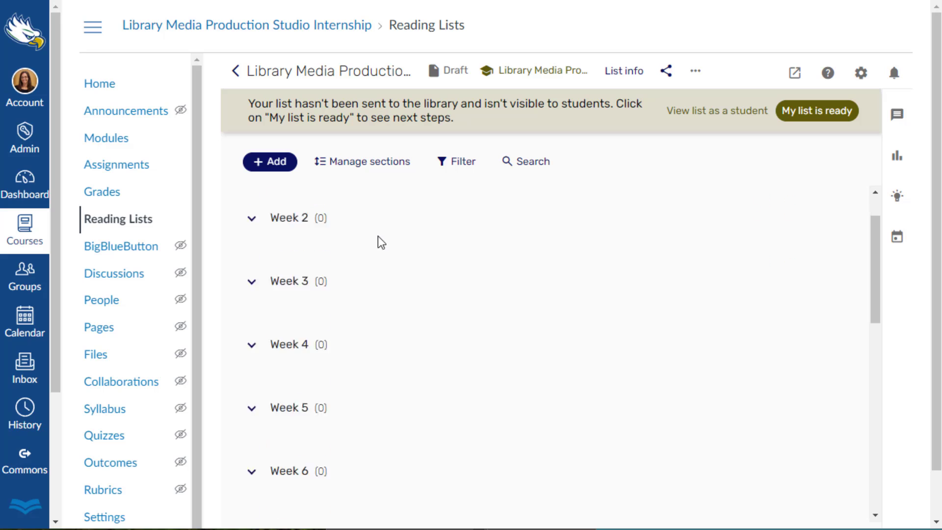
Delete the Week 15 section from the new Library Media Production Studio Internship reading list.
scroll(385, 274, down, 3)
scroll(376, 299, down, 6)
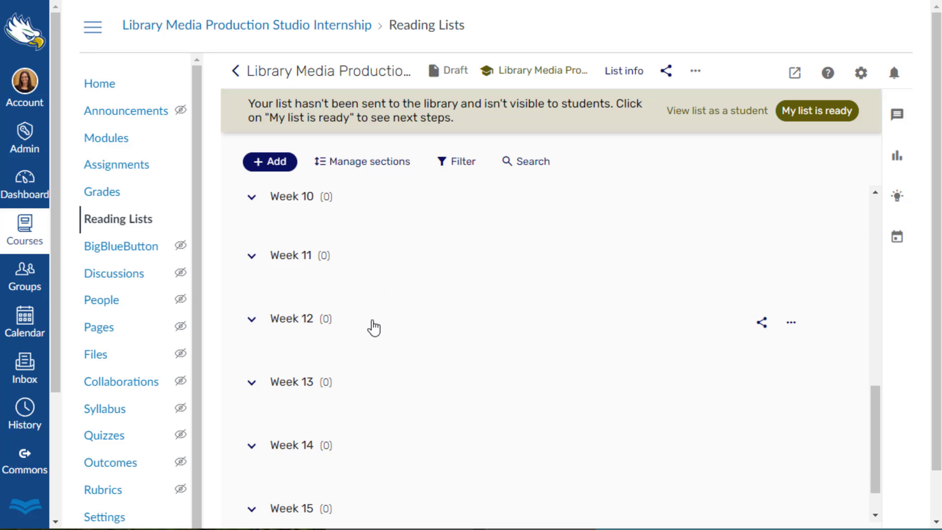
scroll(372, 326, up, 3)
scroll(353, 333, up, 10)
scroll(341, 326, down, 10)
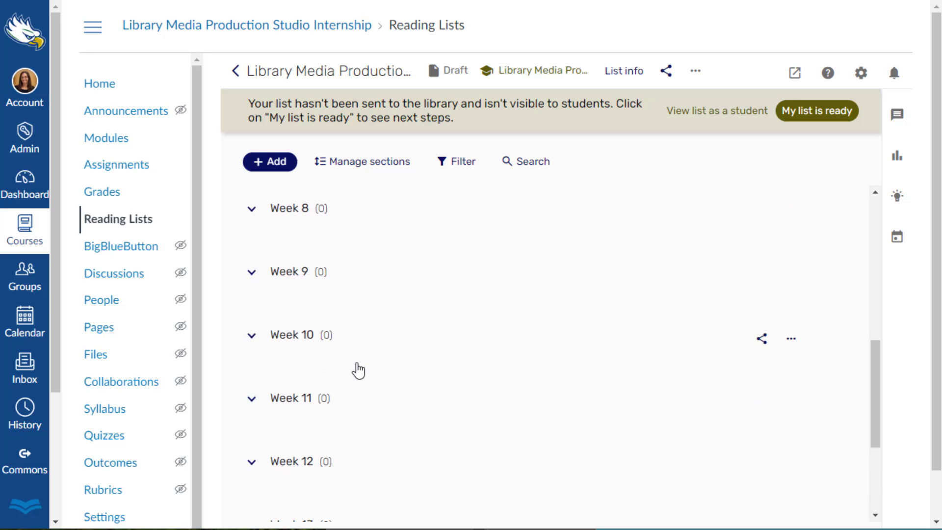
scroll(343, 388, down, 5)
click(790, 410)
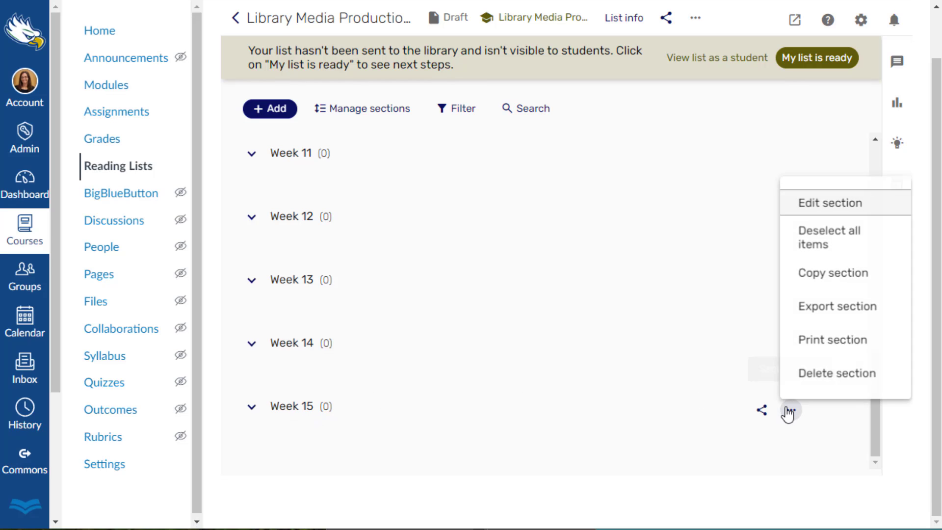
click(816, 375)
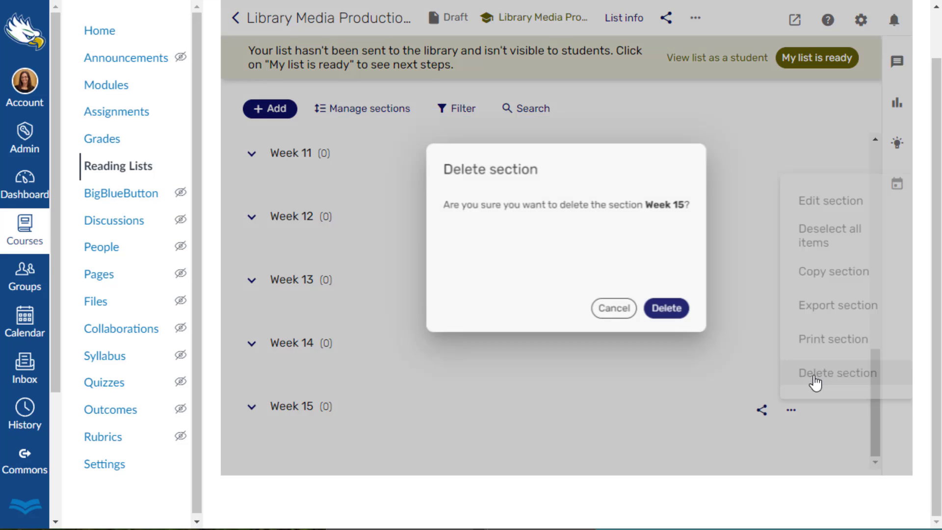
click(672, 314)
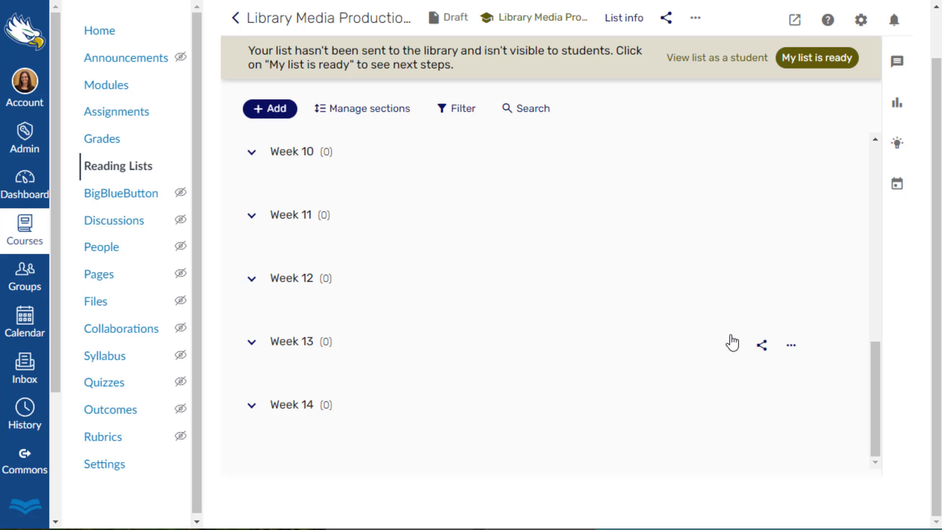
Delete the Week 13 section from the reading list.
click(791, 349)
click(806, 312)
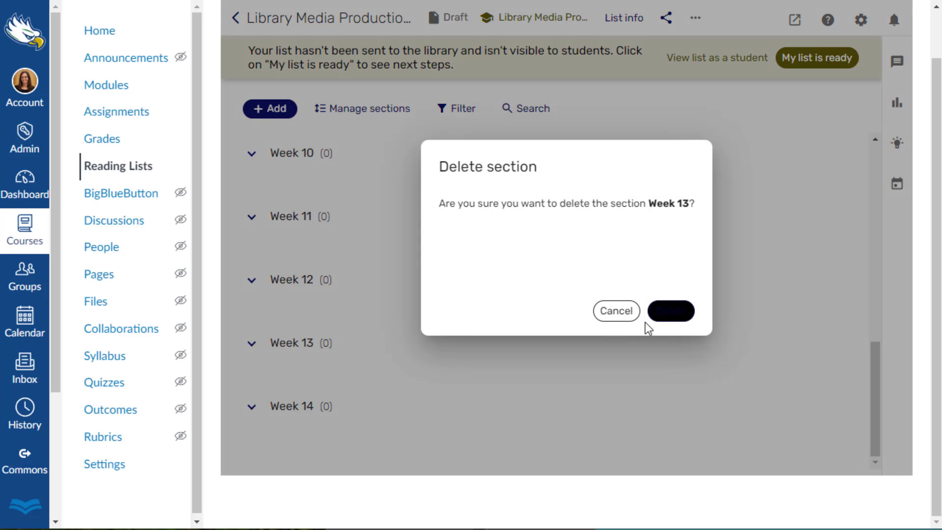
click(691, 316)
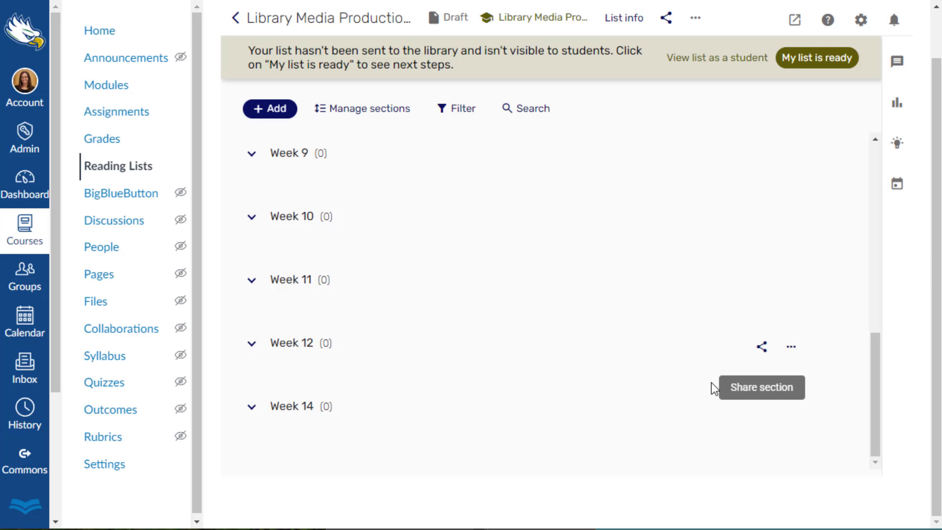
Add a new section titled Week 13 in the last position of the reading list.
click(284, 111)
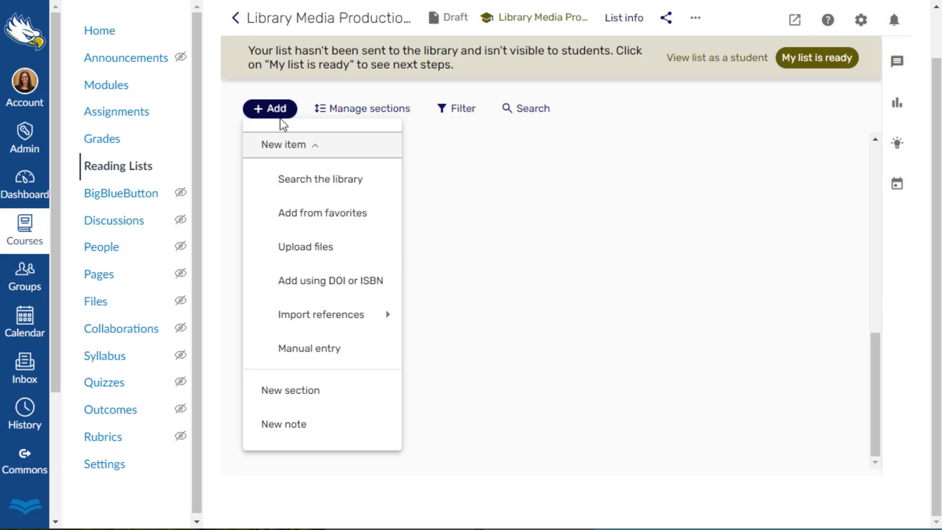
click(296, 389)
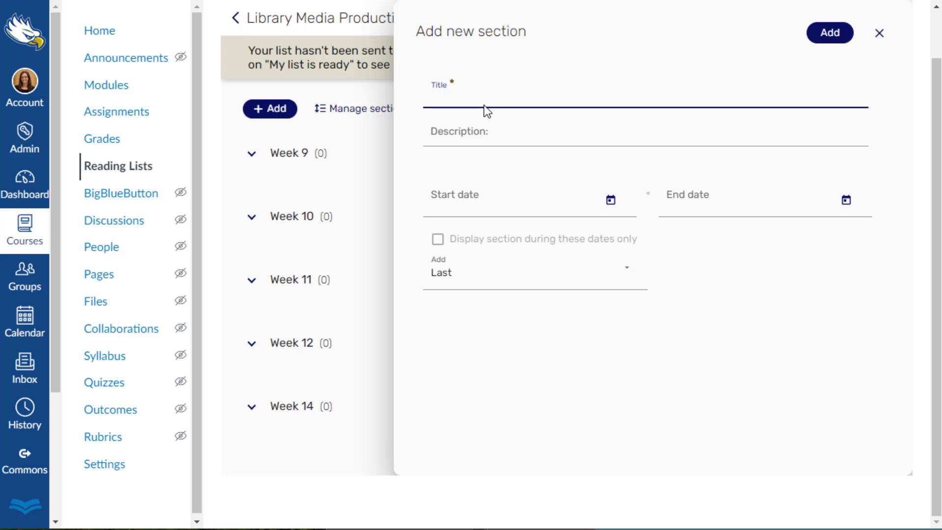
text(Week 13)
click(828, 33)
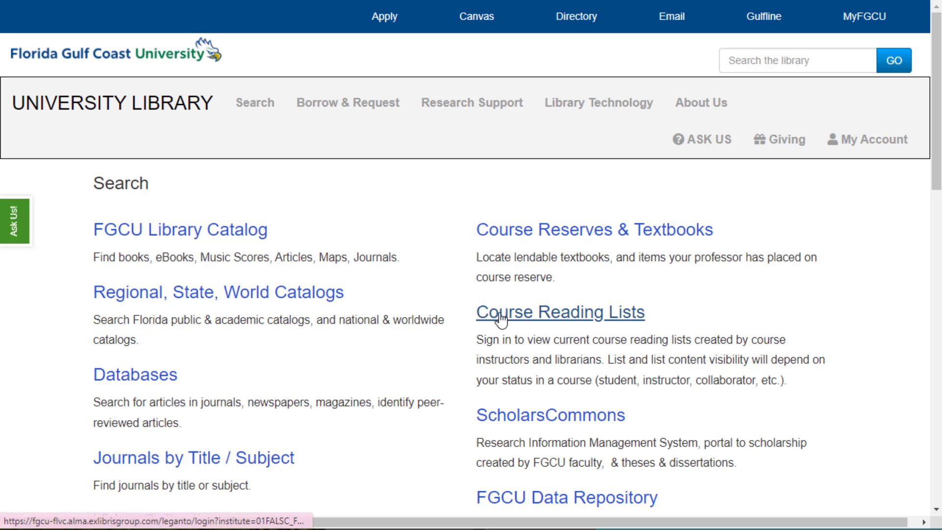
Open the most recently updated Library Media Production Studio Internship list through the library website's Course Reading Lists and remove its course link.
click(507, 316)
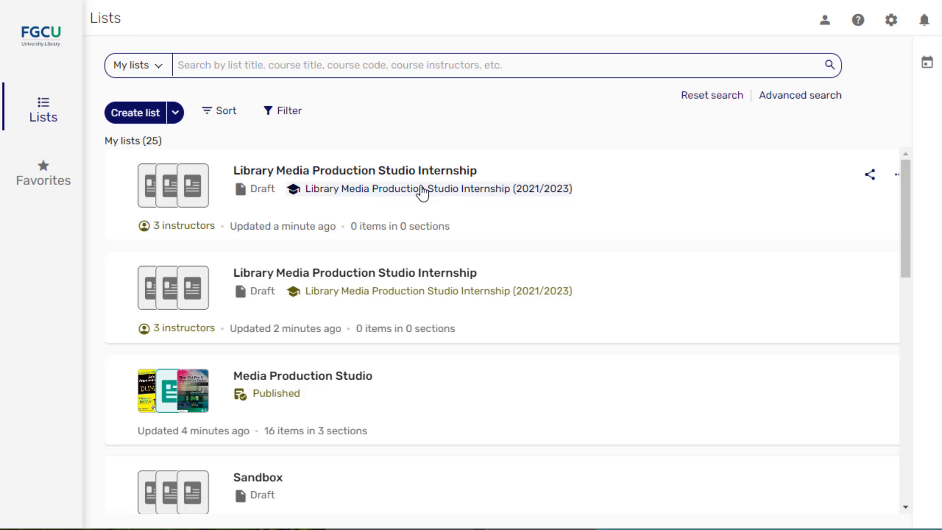
click(406, 178)
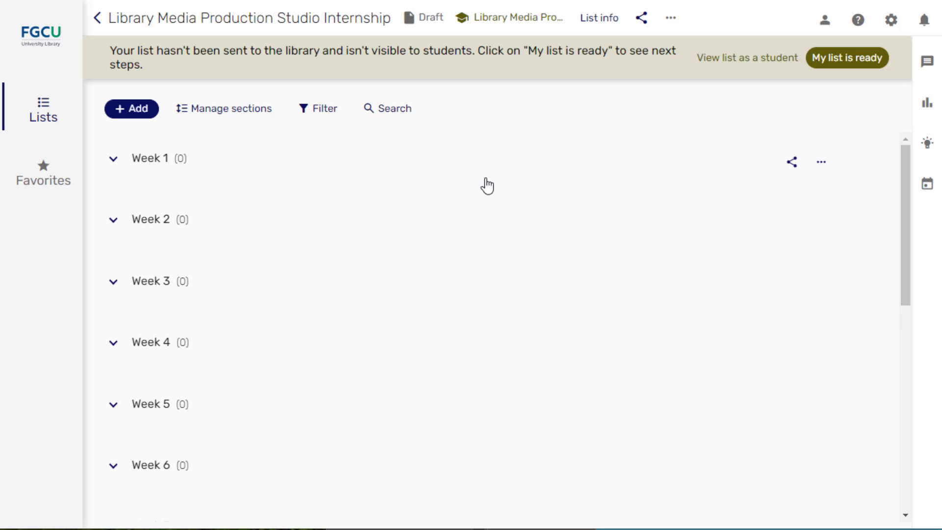
click(670, 25)
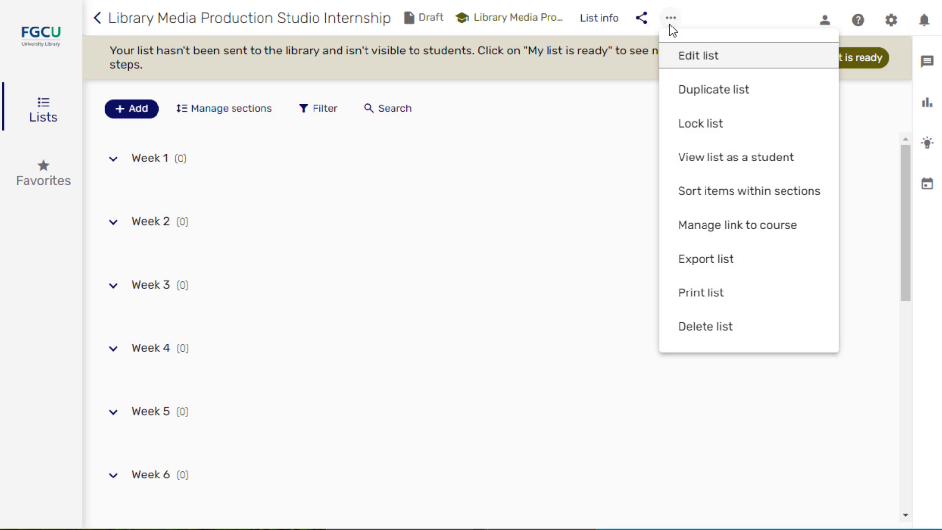
click(734, 231)
click(902, 66)
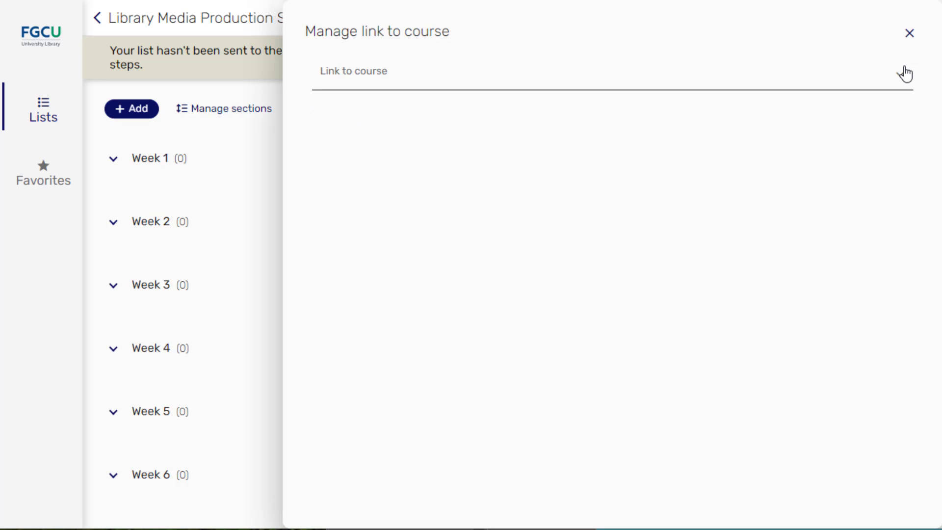
click(908, 39)
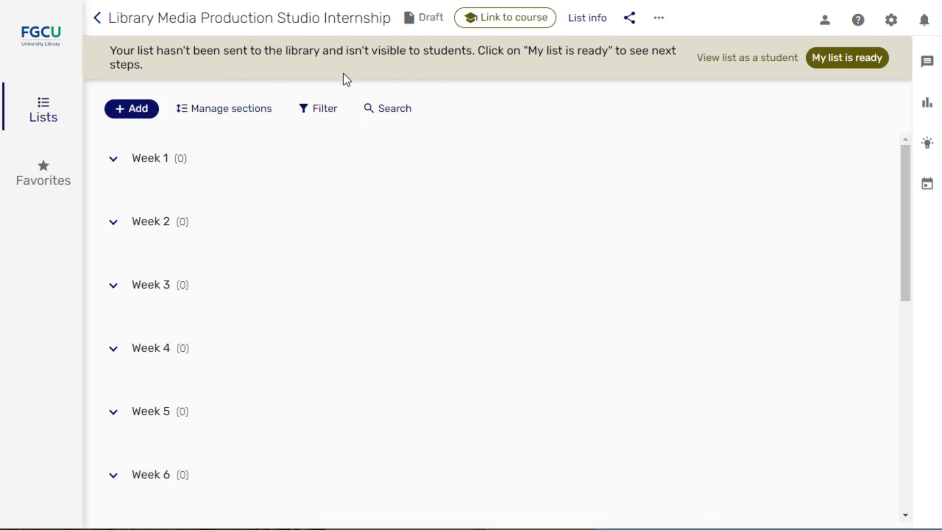
Return to the overview of all reading lists and start creating a new list.
click(39, 112)
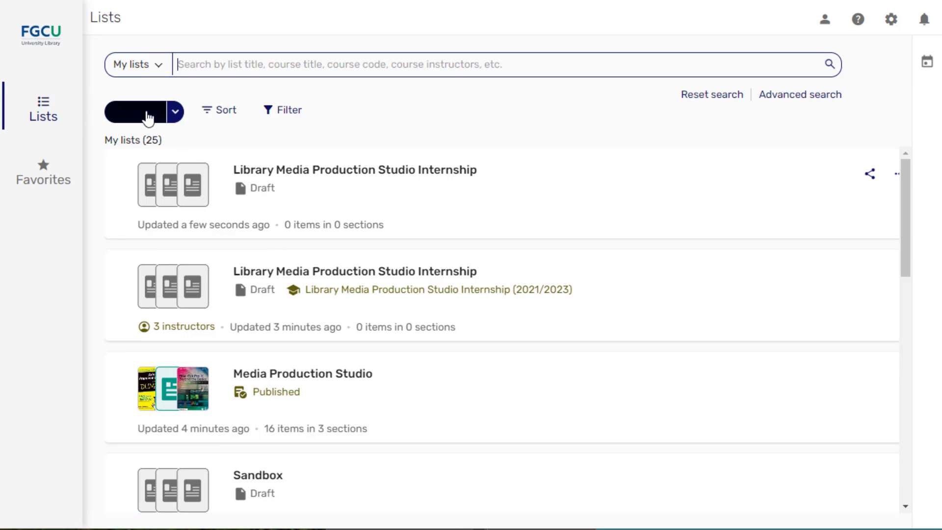
click(164, 116)
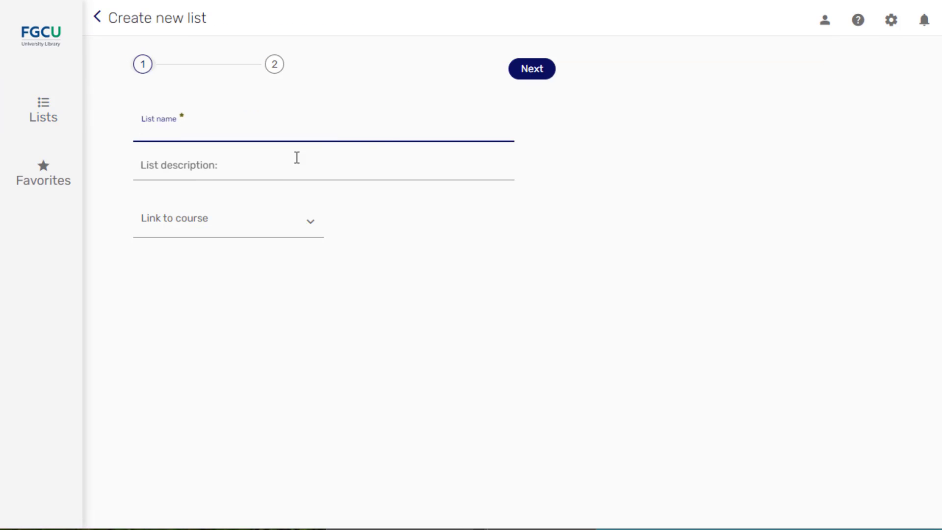